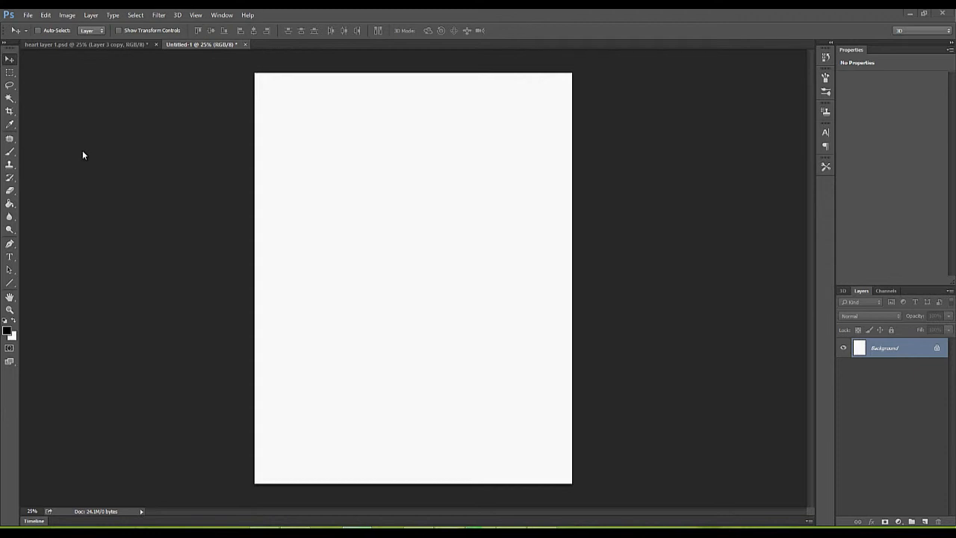
Draw an open, hook-shaped Pen path of eight straight-segment anchors around the Untitled-1 canvas.
{"action": "left_click", "coordinate": [10, 244]}
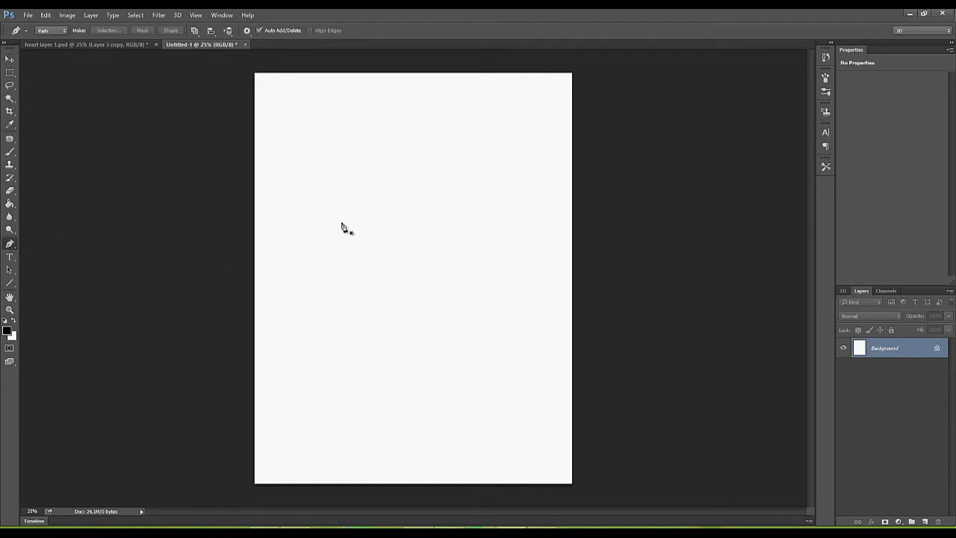
{"action": "left_click", "coordinate": [314, 224]}
{"action": "left_click", "coordinate": [390, 159]}
{"action": "left_click", "coordinate": [446, 174]}
{"action": "left_click", "coordinate": [485, 202]}
{"action": "left_click", "coordinate": [482, 267]}
{"action": "left_click", "coordinate": [445, 310]}
{"action": "left_click", "coordinate": [397, 300]}
{"action": "left_click", "coordinate": [360, 281]}
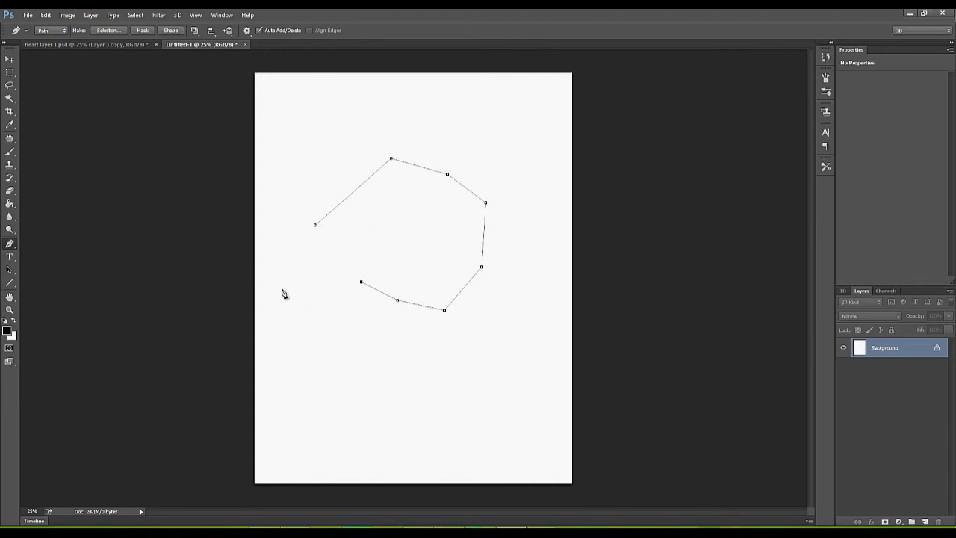
Export the Work Path to Illustrator as Untitled-1.ai, replacing the existing file.
{"action": "left_click", "coordinate": [27, 15]}
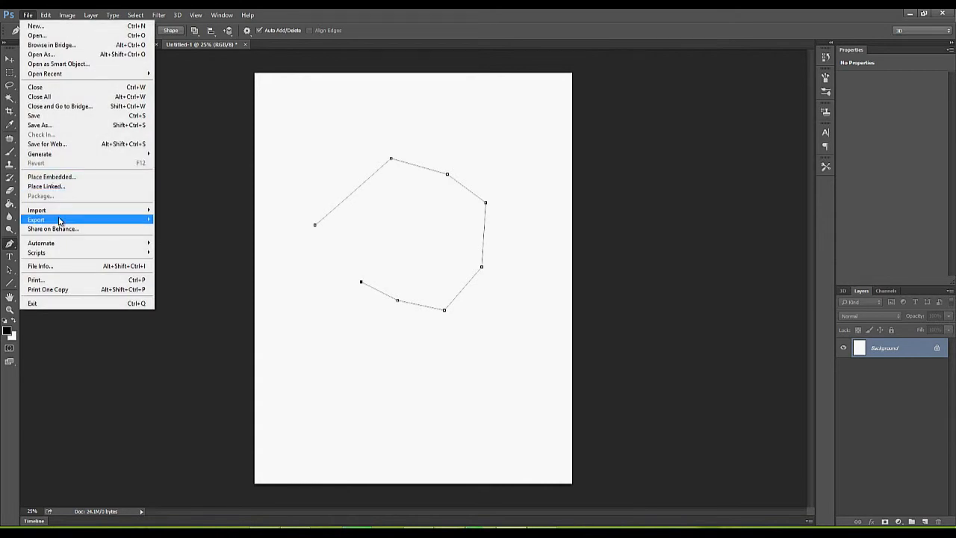
{"action": "mouse_move", "coordinate": [60, 221]}
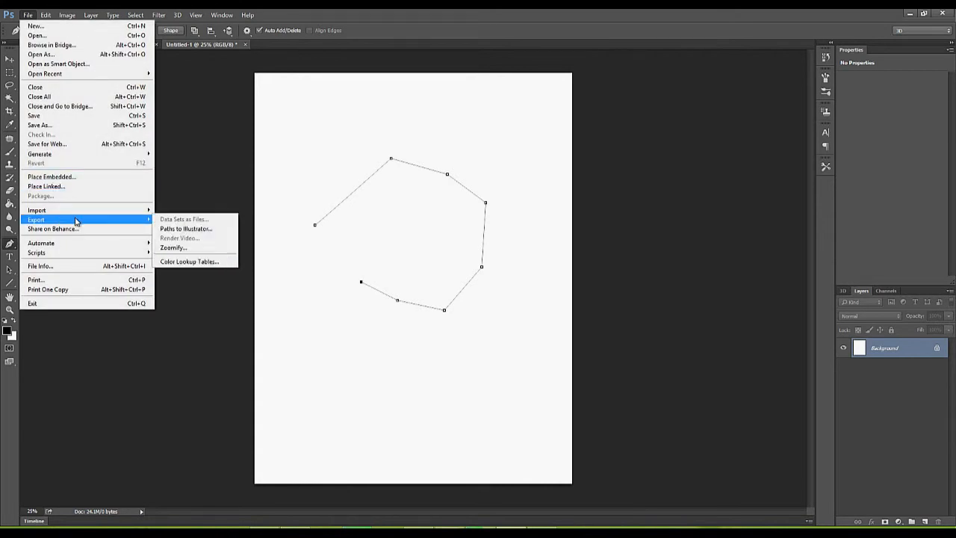
{"action": "left_click", "coordinate": [199, 230]}
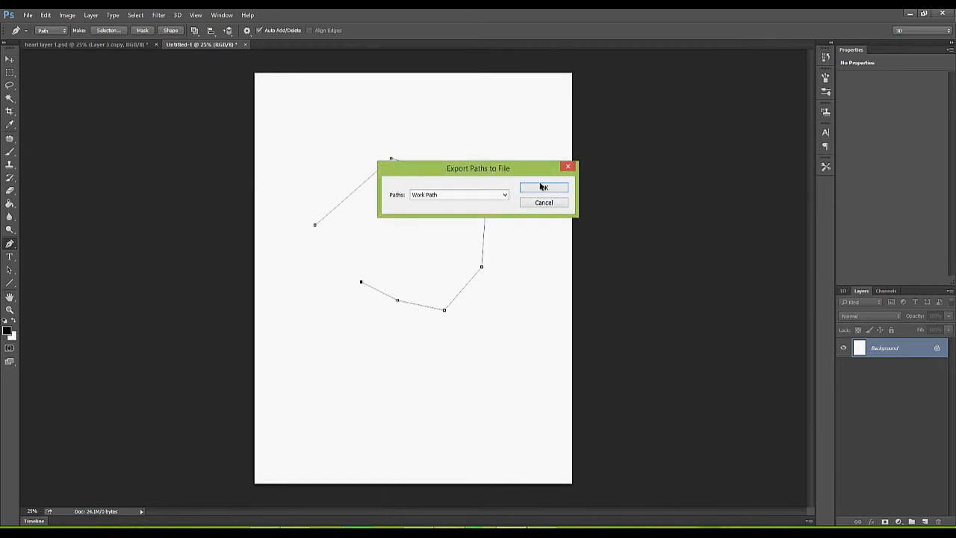
{"action": "left_click", "coordinate": [537, 189]}
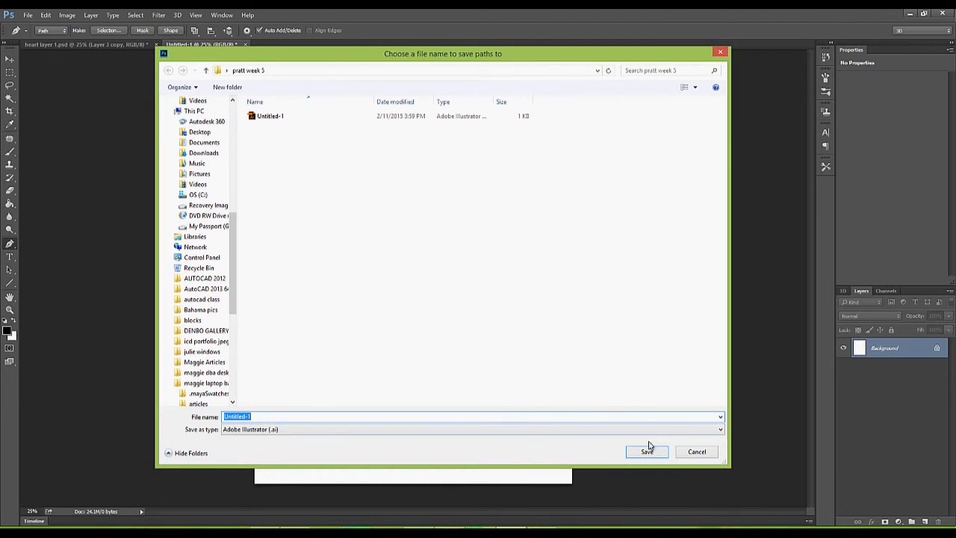
{"action": "left_click", "coordinate": [646, 451]}
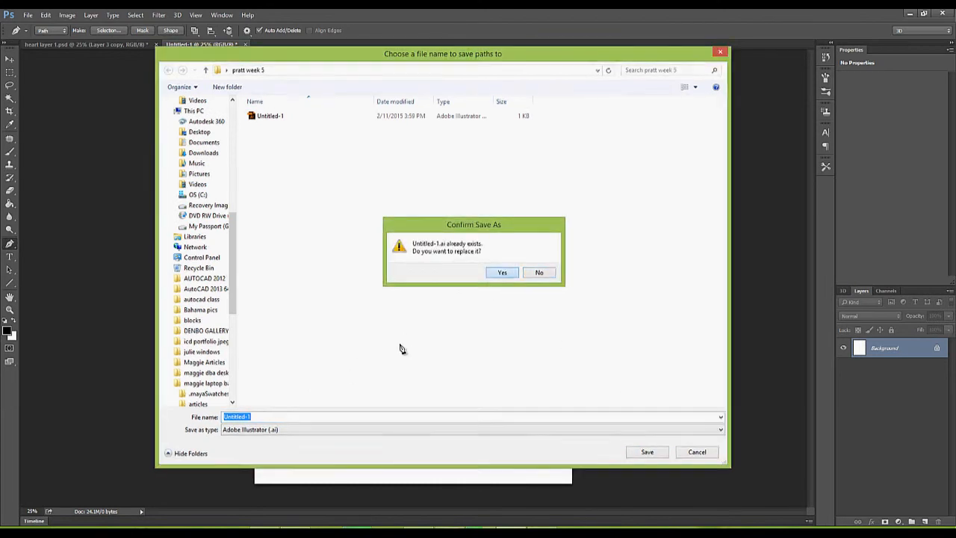
{"action": "key", "text": "Return"}
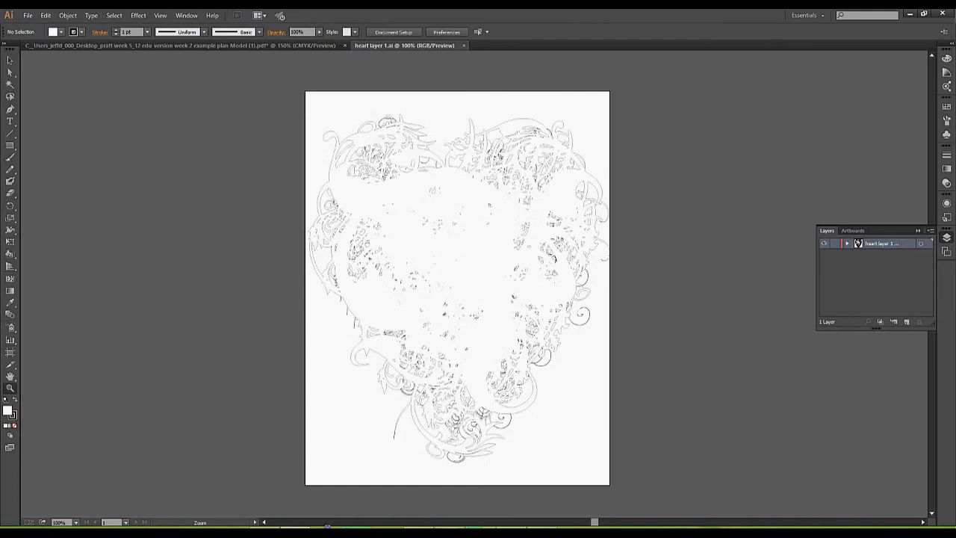
Open Untitled-1.ai in Illustrator, accept the artboard conversion, and marquee-select the invisible path.
{"action": "left_click", "coordinate": [27, 16]}
{"action": "left_click", "coordinate": [43, 48]}
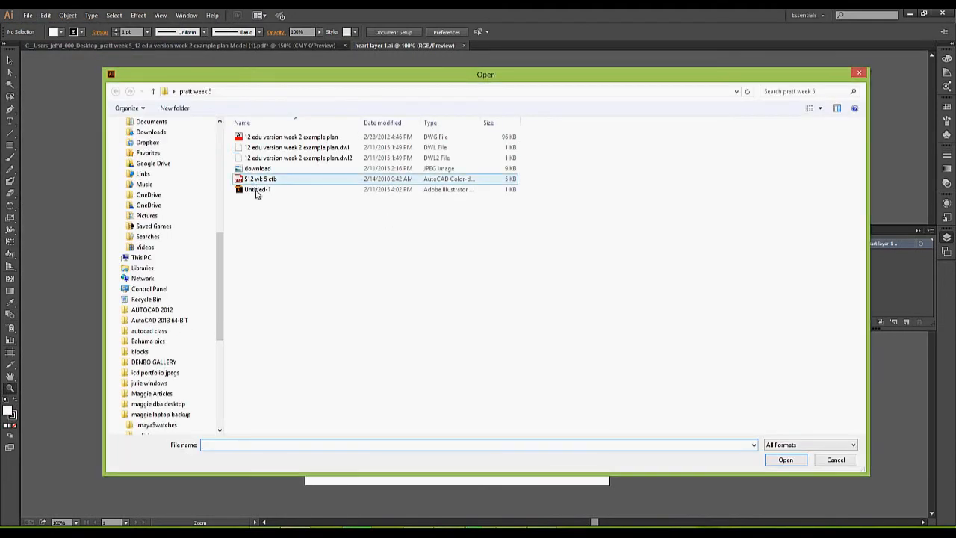
{"action": "left_click", "coordinate": [306, 192]}
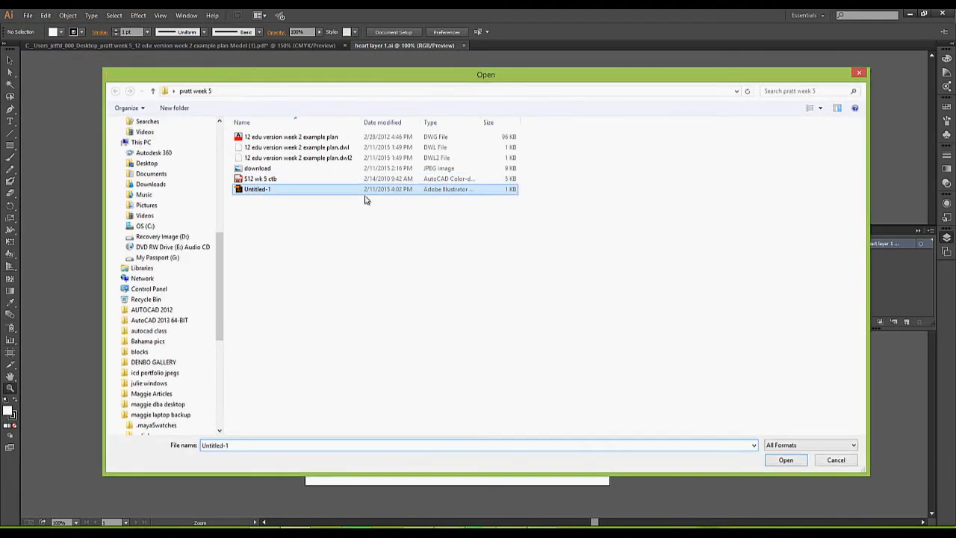
{"action": "double_click", "coordinate": [443, 194]}
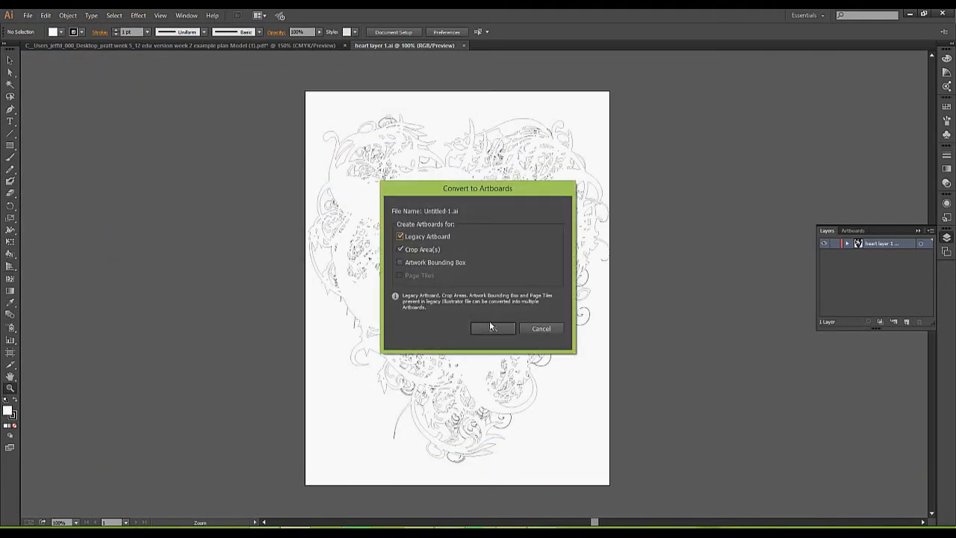
{"action": "left_click", "coordinate": [491, 325]}
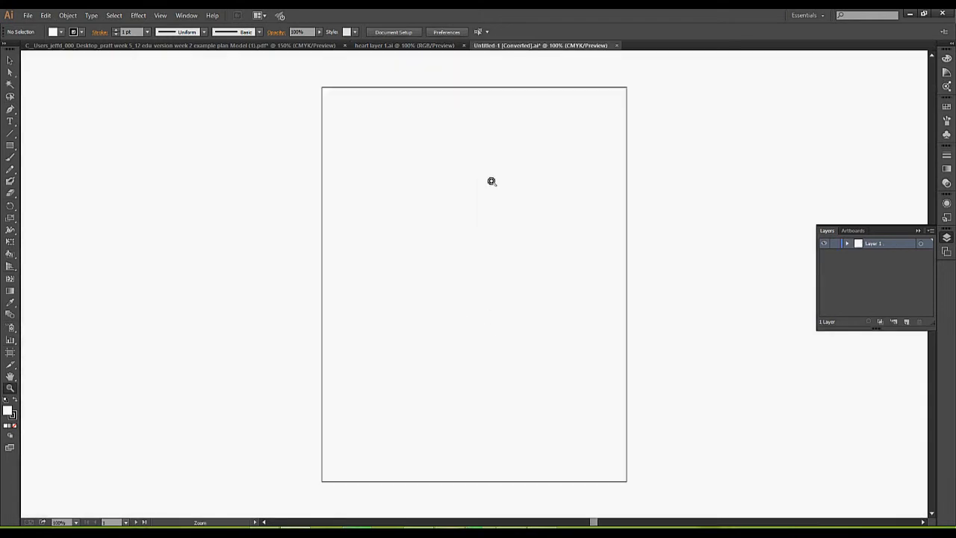
{"action": "left_click", "coordinate": [9, 60]}
{"action": "mouse_move", "coordinate": [306, 121]}
{"action": "left_mouse_down"}
{"action": "mouse_move", "coordinate": [731, 407]}
{"action": "mouse_move", "coordinate": [522, 326]}
{"action": "left_mouse_up"}
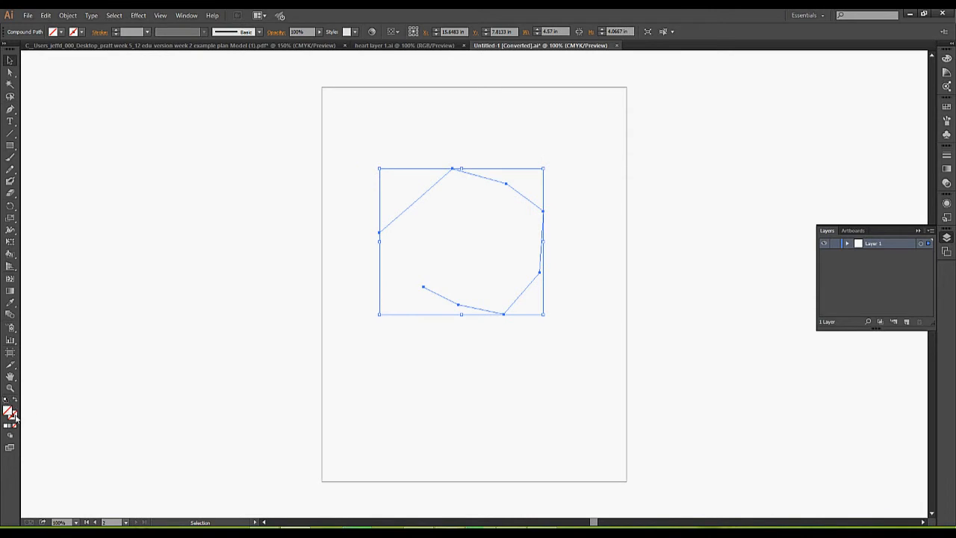
Give the imported path a black stroke so it becomes visible.
{"action": "left_click", "coordinate": [14, 418]}
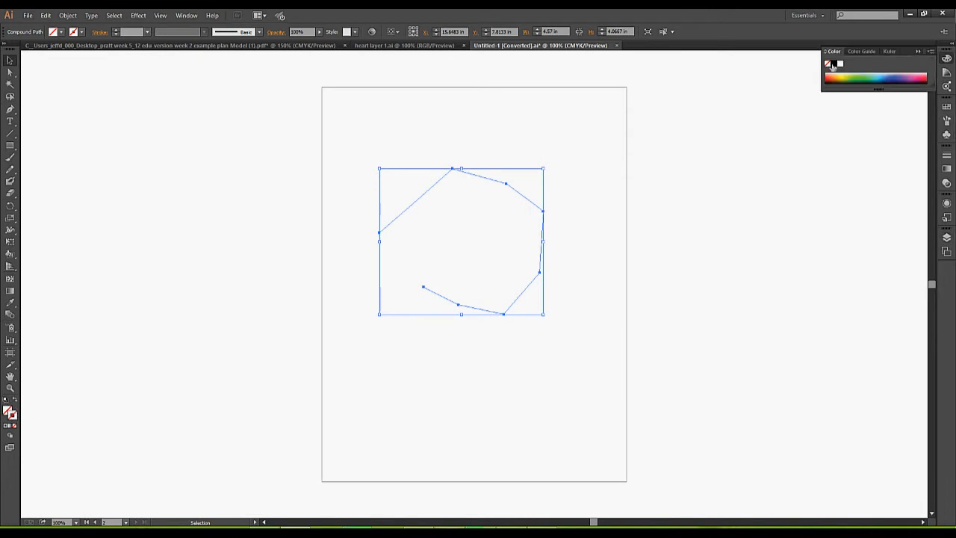
{"action": "left_click", "coordinate": [833, 64]}
{"action": "left_click", "coordinate": [421, 156]}
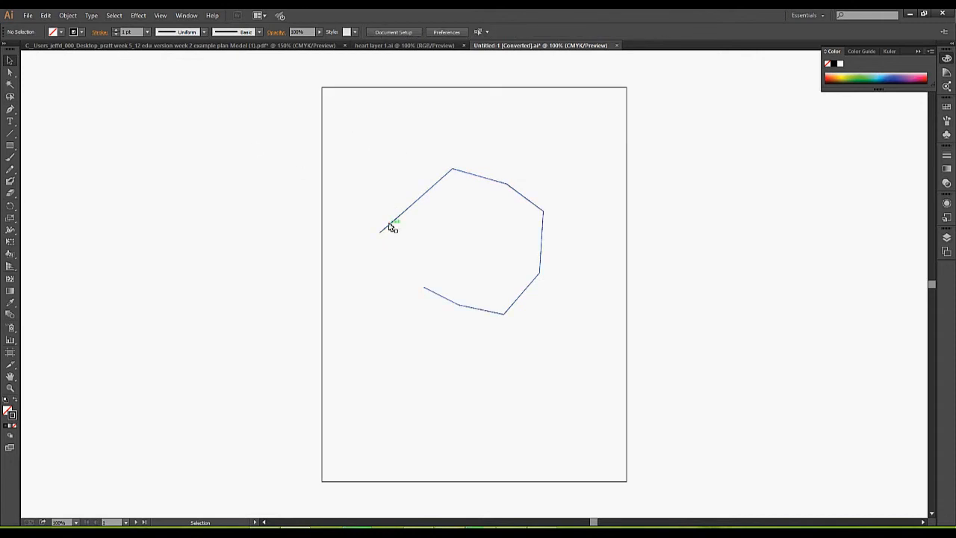
{"action": "left_click", "coordinate": [389, 225]}
With Direct Selection, move the path up about 40 px and drag its top anchor to reshape it.
{"action": "left_click", "coordinate": [10, 72]}
{"action": "left_click_drag", "start_coordinate": [380, 232], "coordinate": [382, 173]}
{"action": "left_click", "coordinate": [403, 229]}
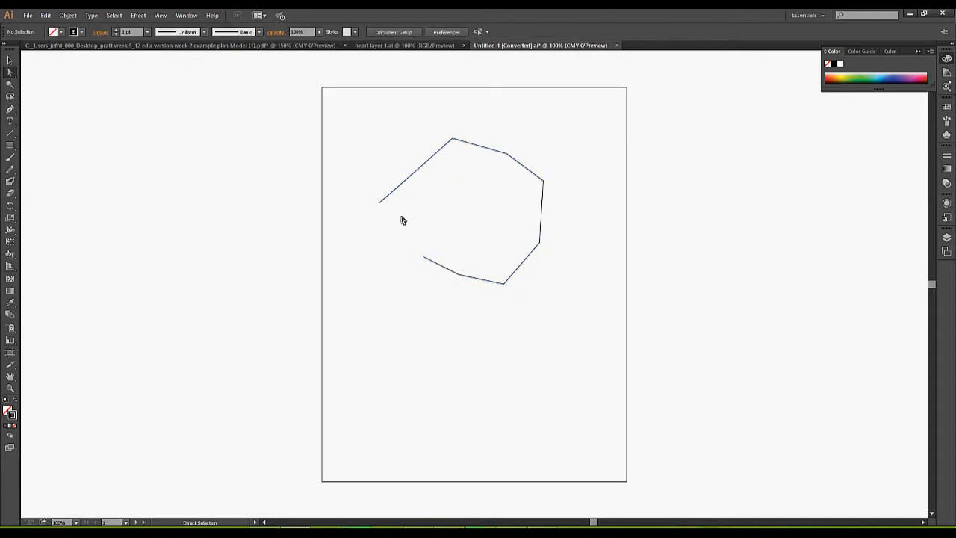
{"action": "left_click", "coordinate": [451, 140]}
{"action": "left_click", "coordinate": [453, 185]}
{"action": "left_click_drag", "start_coordinate": [454, 140], "coordinate": [511, 138]}
{"action": "left_click", "coordinate": [506, 126]}
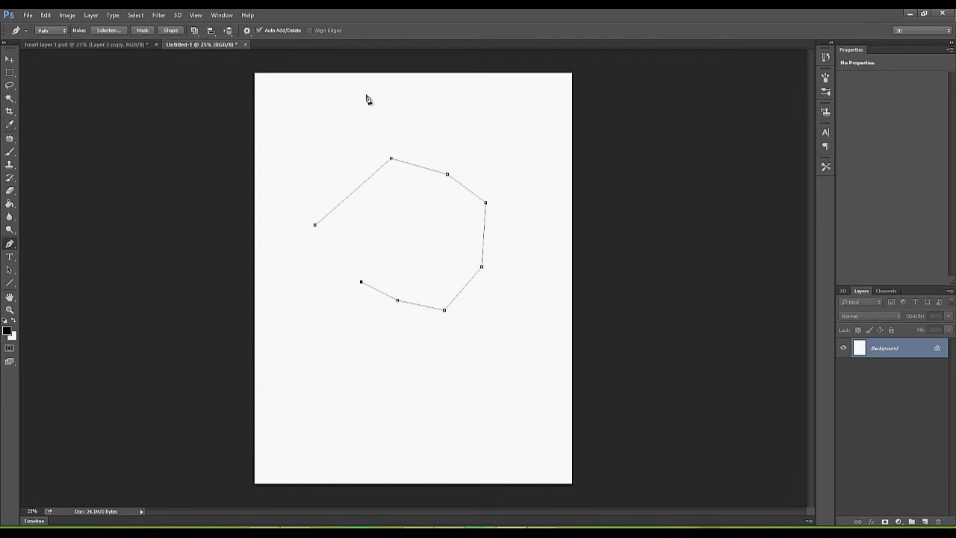
Close Untitled-1 without saving, then nudge the black heart layer with the Move tool.
{"action": "key", "text": "v"}
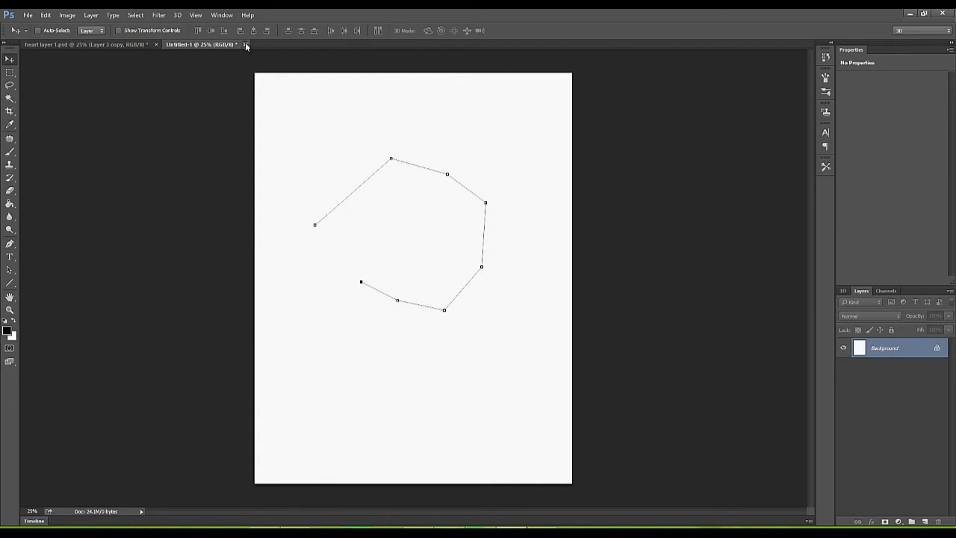
{"action": "left_click", "coordinate": [245, 44]}
{"action": "left_click", "coordinate": [483, 207]}
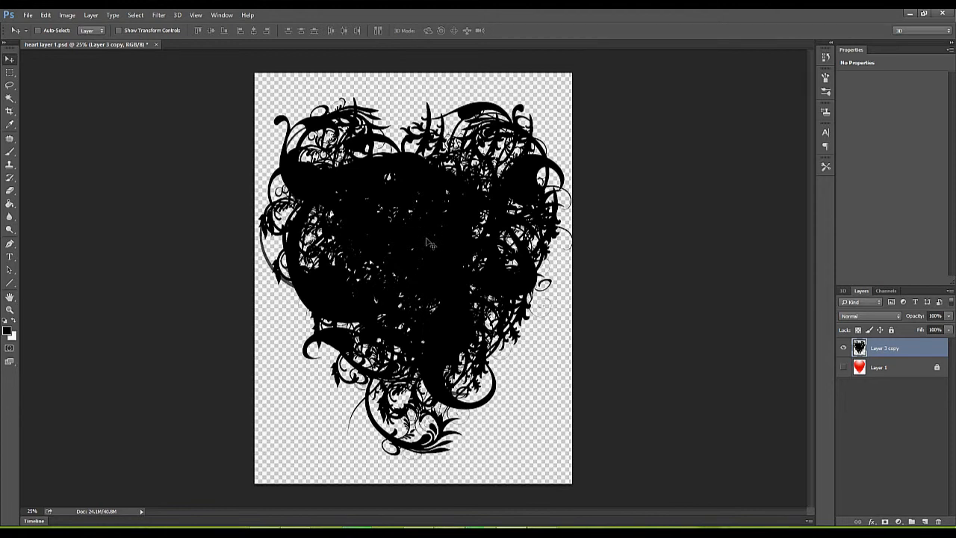
{"action": "mouse_move", "coordinate": [431, 241]}
{"action": "left_mouse_down"}
{"action": "mouse_move", "coordinate": [447, 251]}
{"action": "mouse_move", "coordinate": [433, 271]}
{"action": "mouse_move", "coordinate": [413, 256]}
{"action": "mouse_move", "coordinate": [425, 234]}
{"action": "left_mouse_up"}
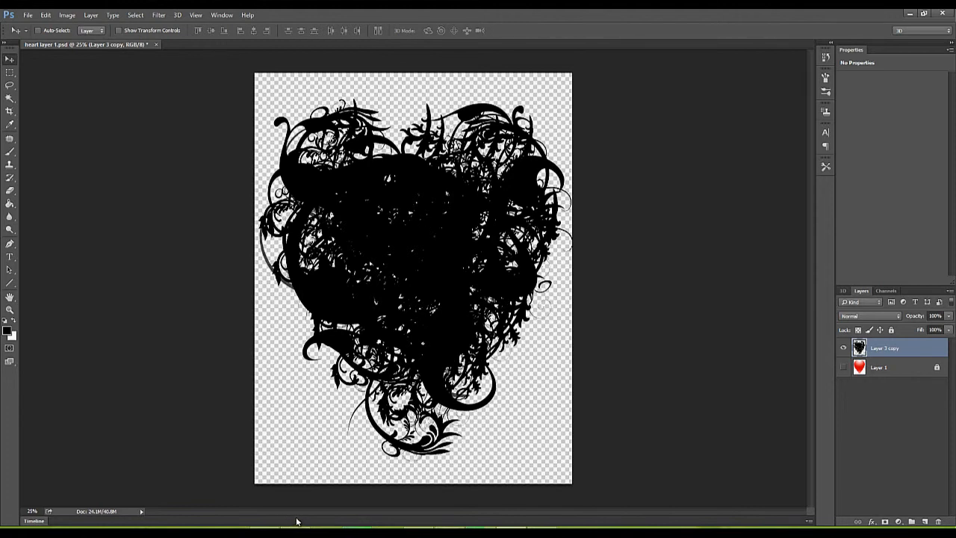
Back in Illustrator, close the converted Untitled-1 document, answering its save prompt.
{"action": "mouse_move", "coordinate": [296, 532]}
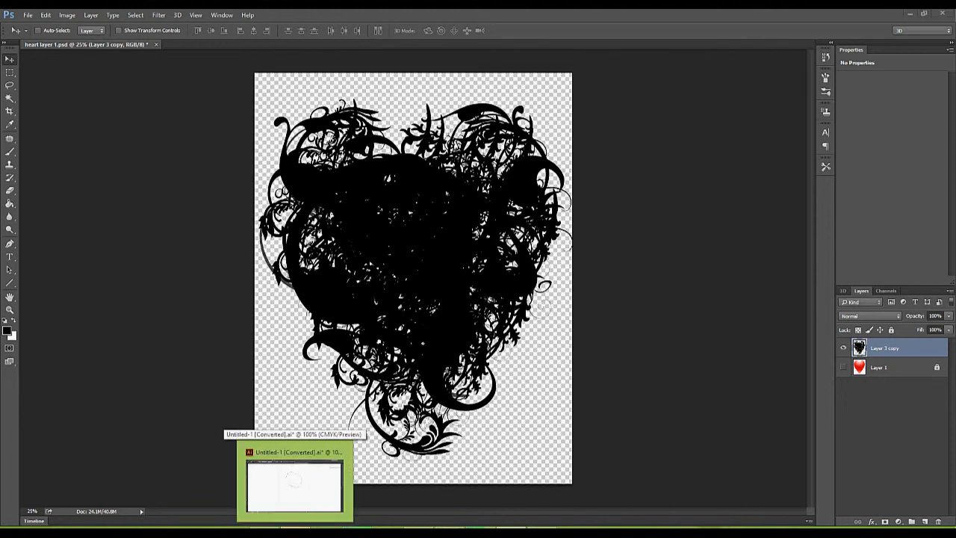
{"action": "left_click", "coordinate": [294, 484]}
{"action": "left_click", "coordinate": [616, 46]}
{"action": "left_click", "coordinate": [523, 285]}
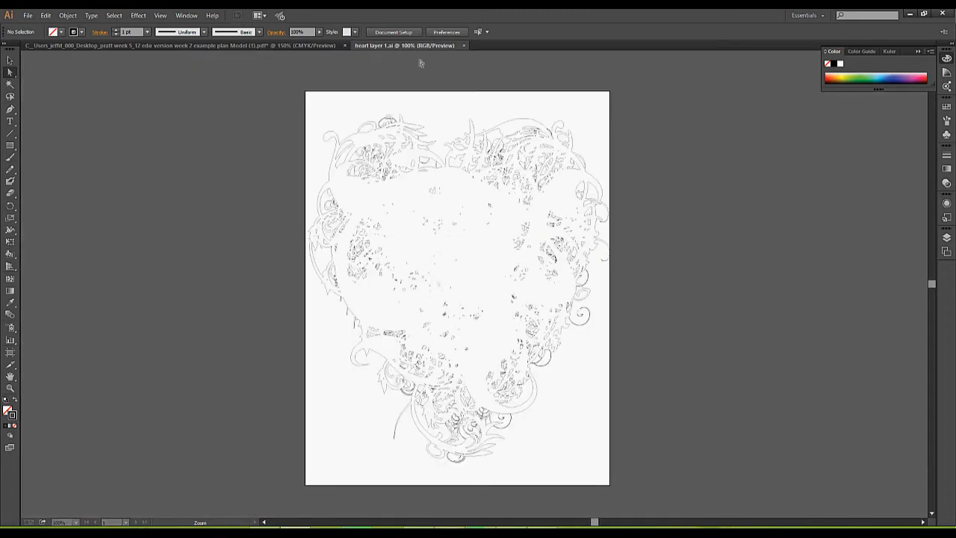
{"action": "left_click", "coordinate": [361, 132]}
{"action": "left_click", "coordinate": [490, 97]}
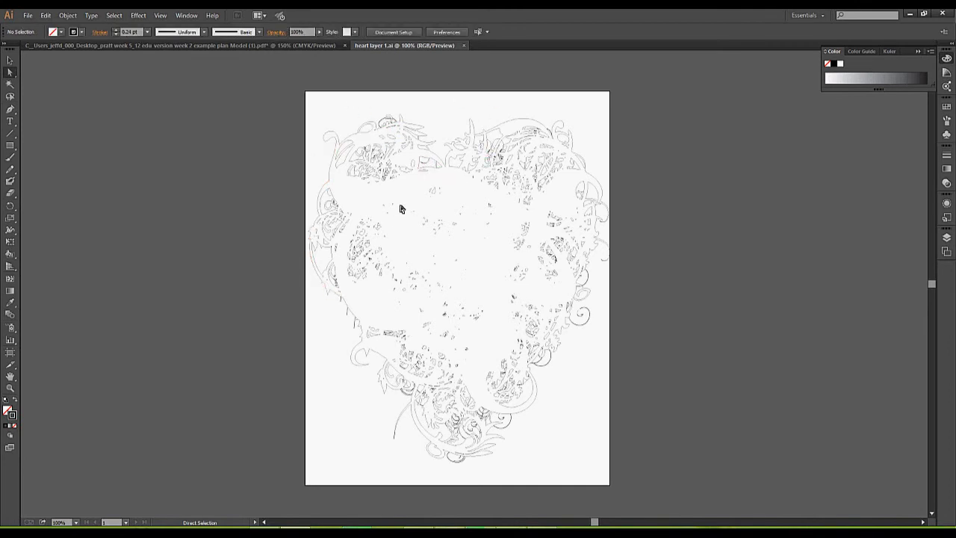
Create a new 32 × 18 in document.
{"action": "left_click", "coordinate": [28, 16]}
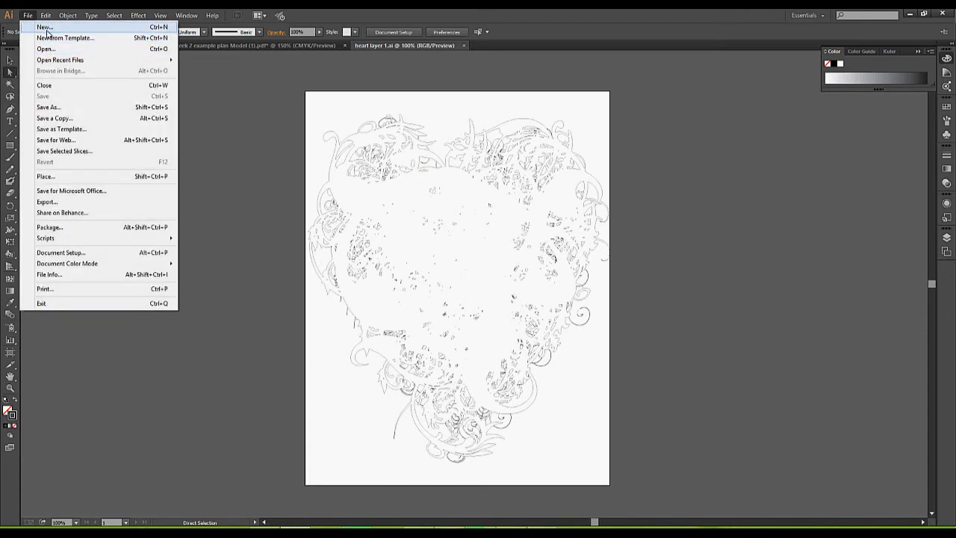
{"action": "left_click", "coordinate": [47, 27]}
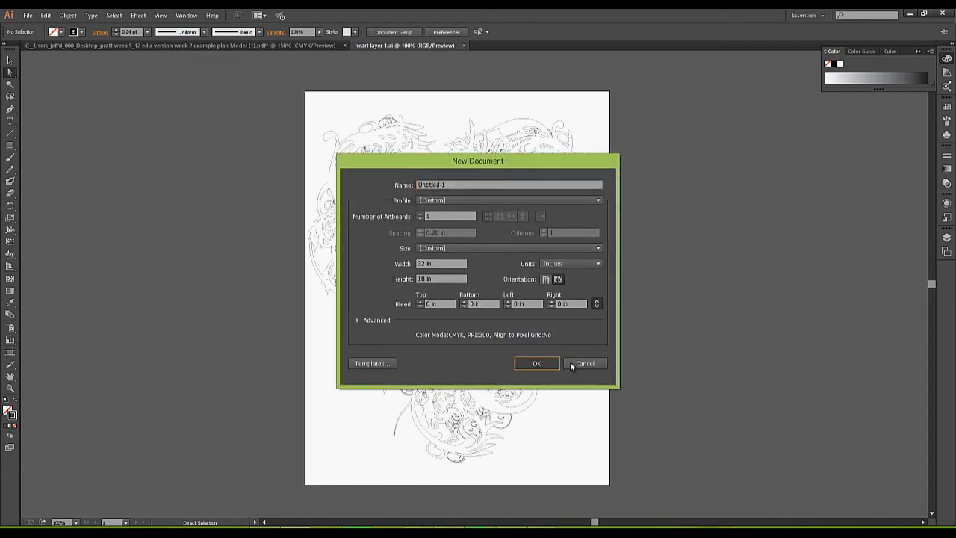
{"action": "left_click", "coordinate": [536, 363]}
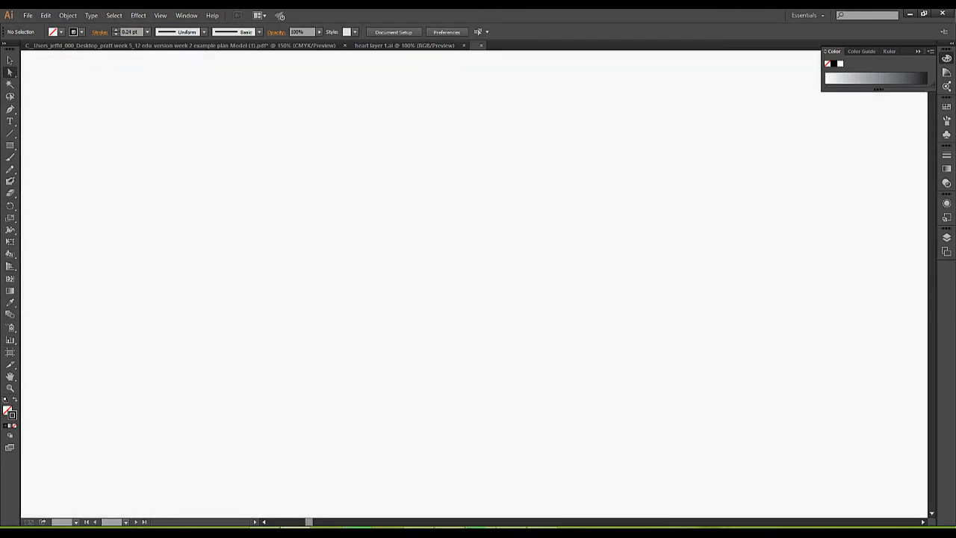
Place the download nebula JPEG as a linked image on the new artboard.
{"action": "left_click", "coordinate": [28, 15]}
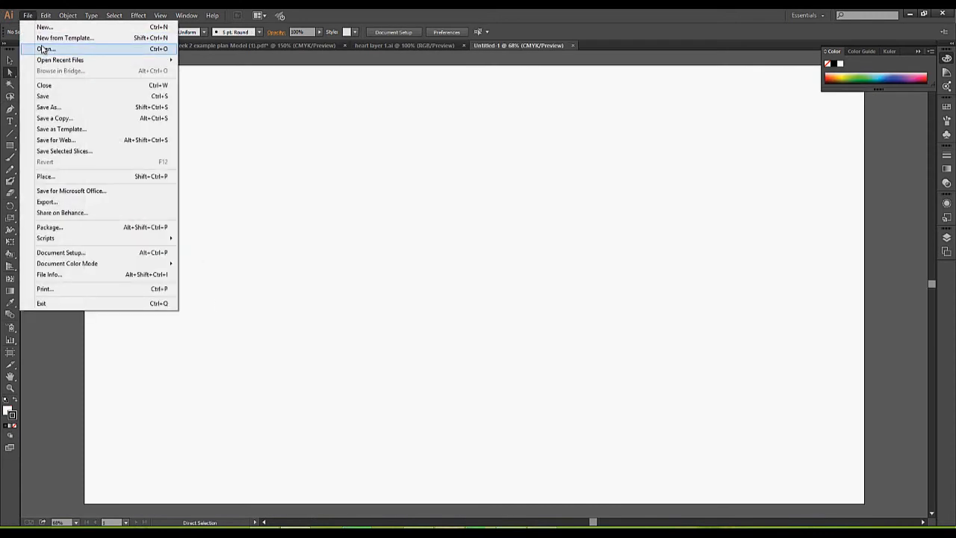
{"action": "left_click", "coordinate": [47, 176]}
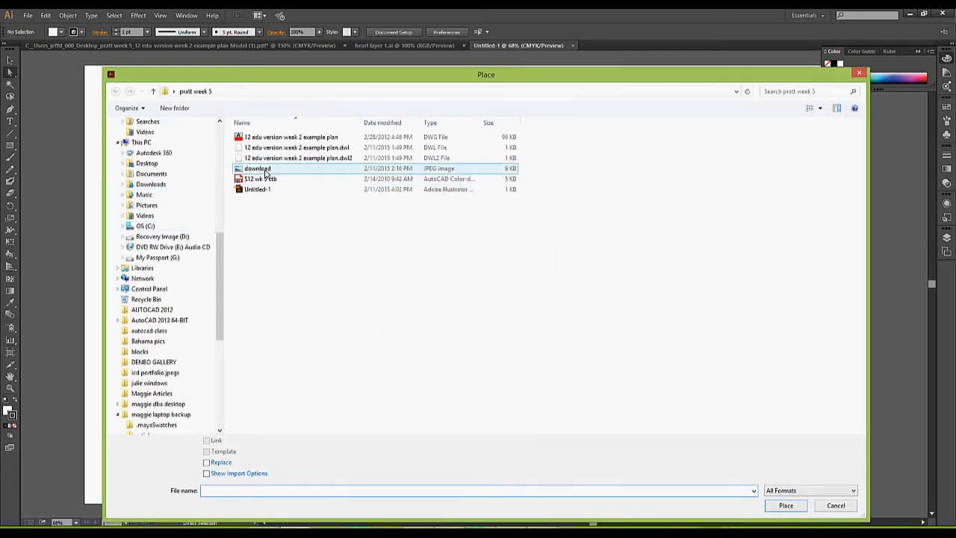
{"action": "left_click", "coordinate": [265, 172]}
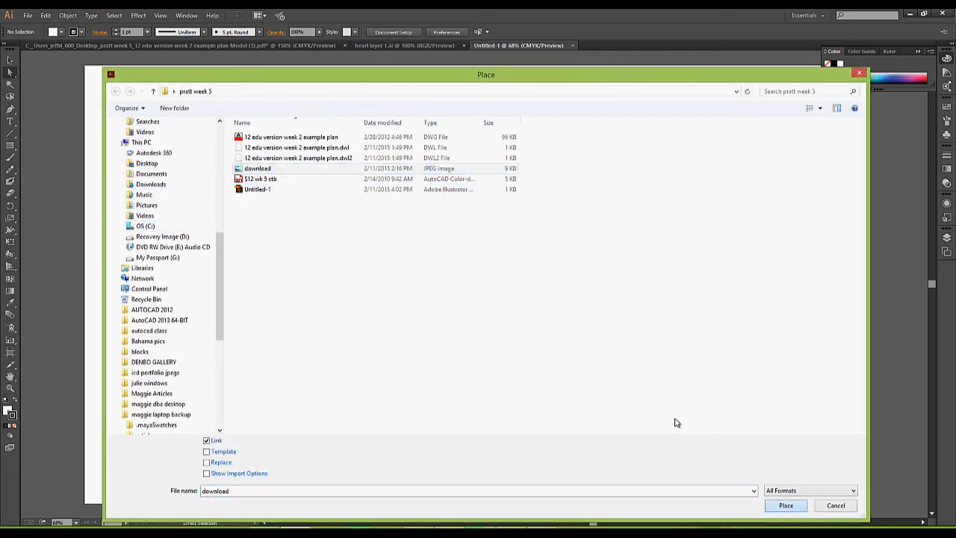
{"action": "left_click", "coordinate": [780, 505]}
{"action": "left_click", "coordinate": [351, 211]}
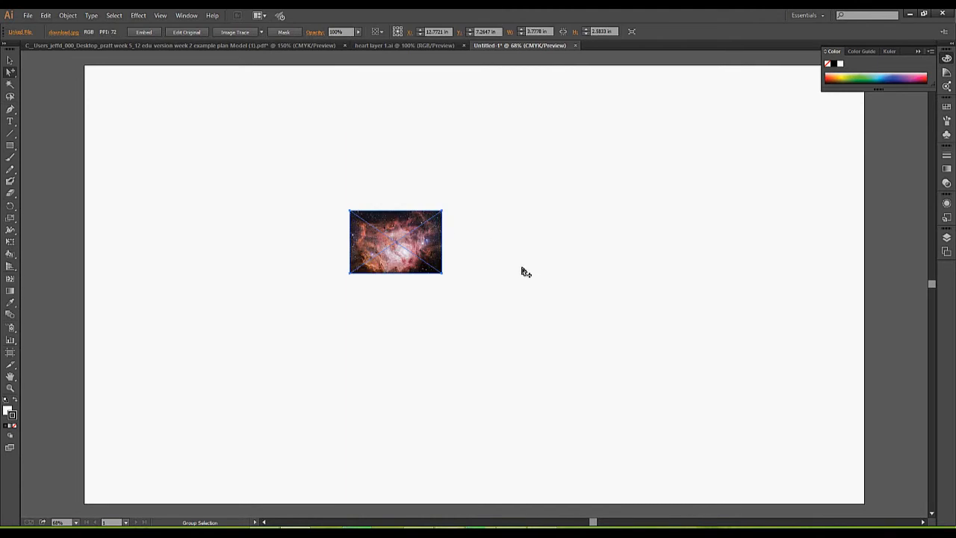
Scale the nebula photo up to about 13.98 × 9.54 in and move it near the artboard centre.
{"action": "left_click", "coordinate": [10, 60]}
{"action": "left_click", "coordinate": [461, 285]}
{"action": "left_click", "coordinate": [441, 271]}
{"action": "left_click_drag", "start_coordinate": [444, 274], "coordinate": [493, 294]}
{"action": "left_click_drag", "start_coordinate": [441, 272], "coordinate": [712, 441]}
{"action": "left_click_drag", "start_coordinate": [462, 246], "coordinate": [404, 227]}
{"action": "left_click", "coordinate": [431, 168]}
{"action": "left_click", "coordinate": [365, 252]}
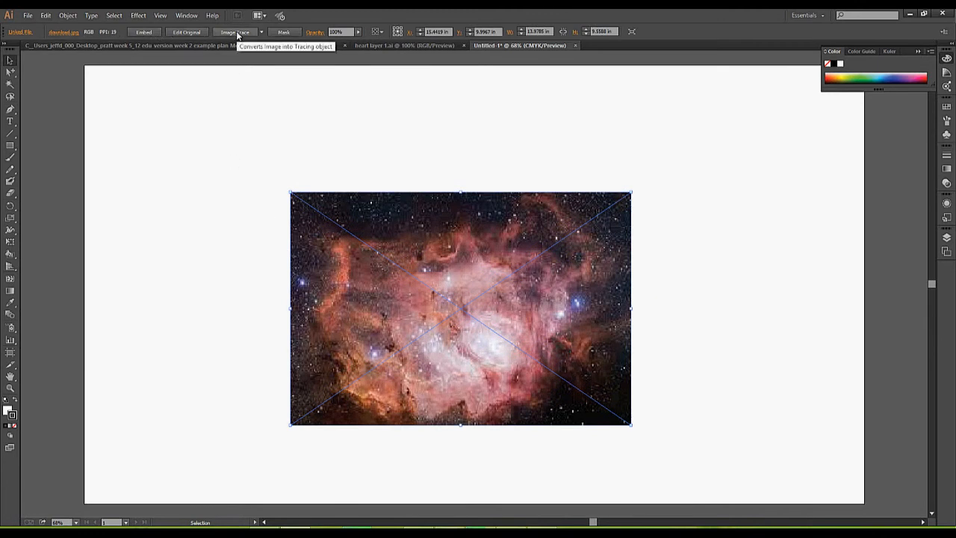
Try the Black and White Logo trace preset on the photo, then undo it.
{"action": "left_click", "coordinate": [261, 32]}
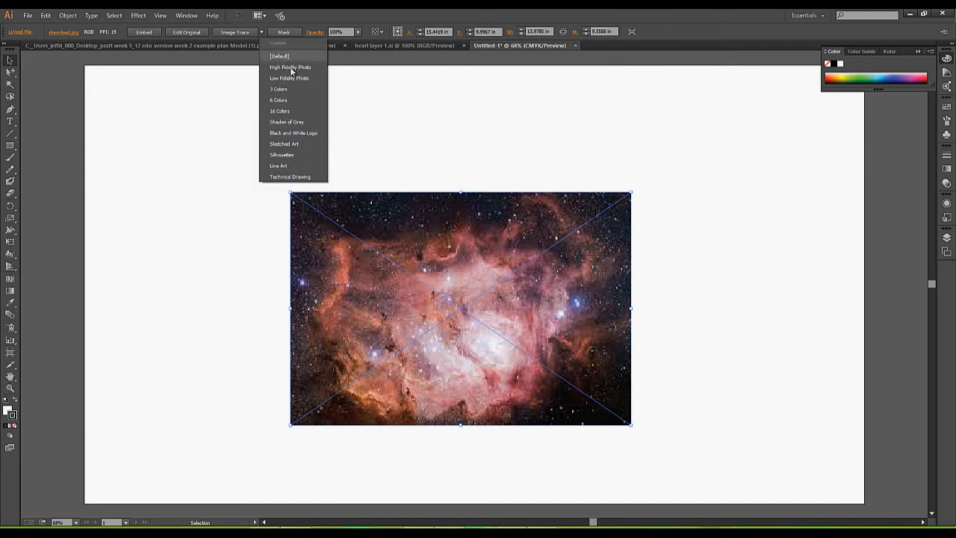
{"action": "left_click", "coordinate": [290, 132]}
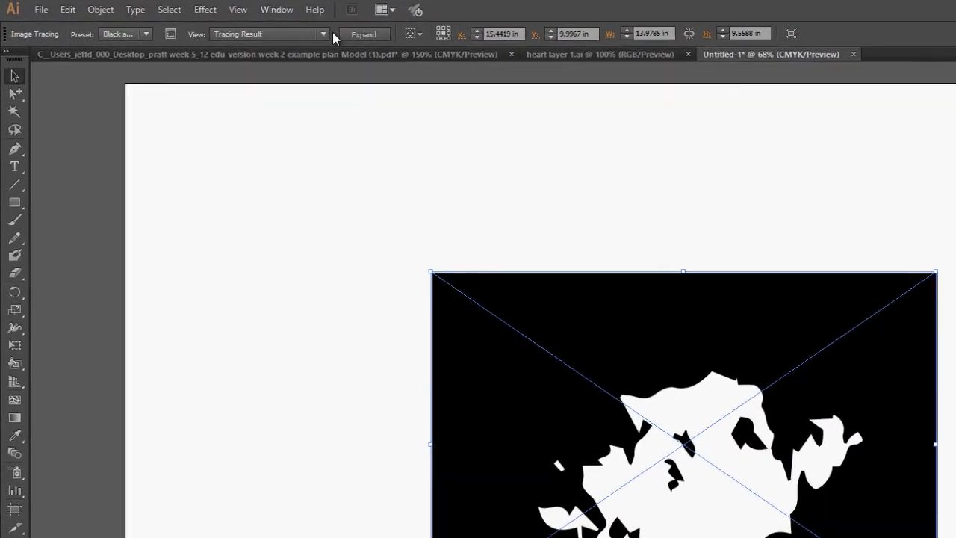
{"action": "left_click", "coordinate": [217, 32]}
{"action": "key", "text": "Escape"}
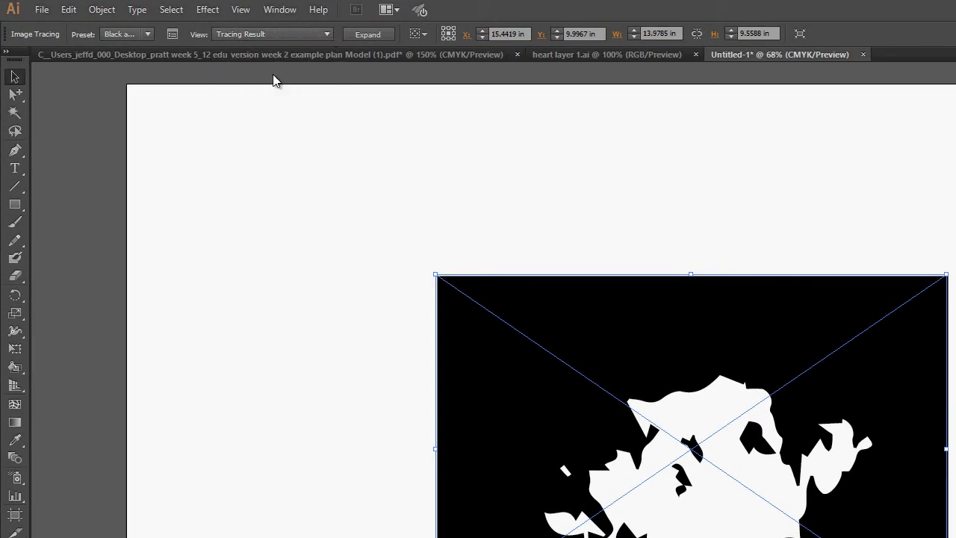
{"action": "left_click", "coordinate": [69, 9]}
{"action": "left_click", "coordinate": [105, 26]}
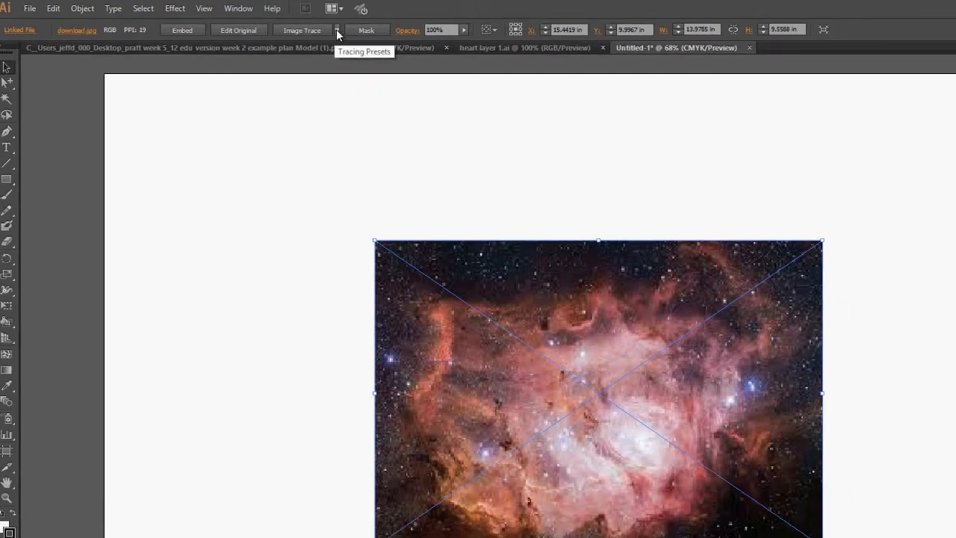
Try and undo the Line Art preset, then apply Image Trace with default settings.
{"action": "left_click", "coordinate": [393, 35]}
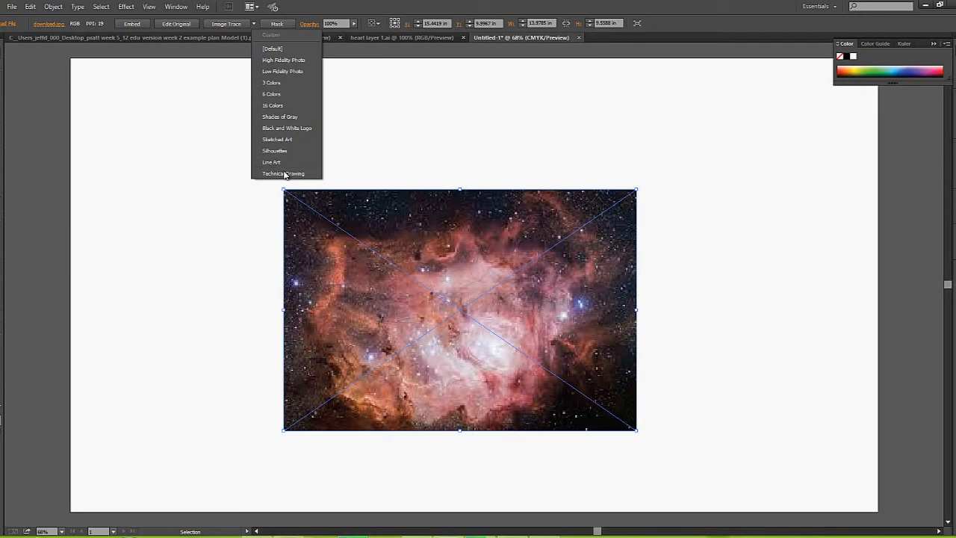
{"action": "left_click", "coordinate": [361, 159]}
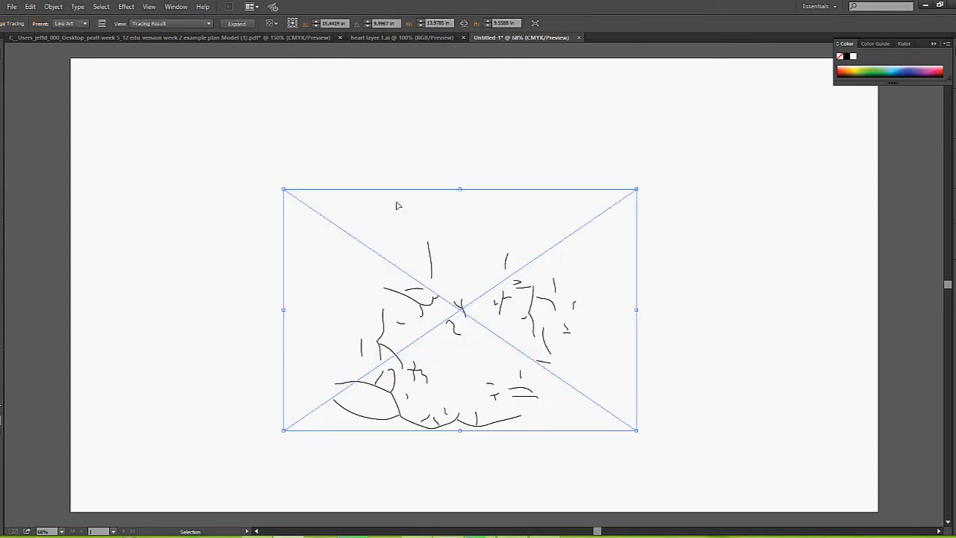
{"action": "key", "text": "ctrl+z"}
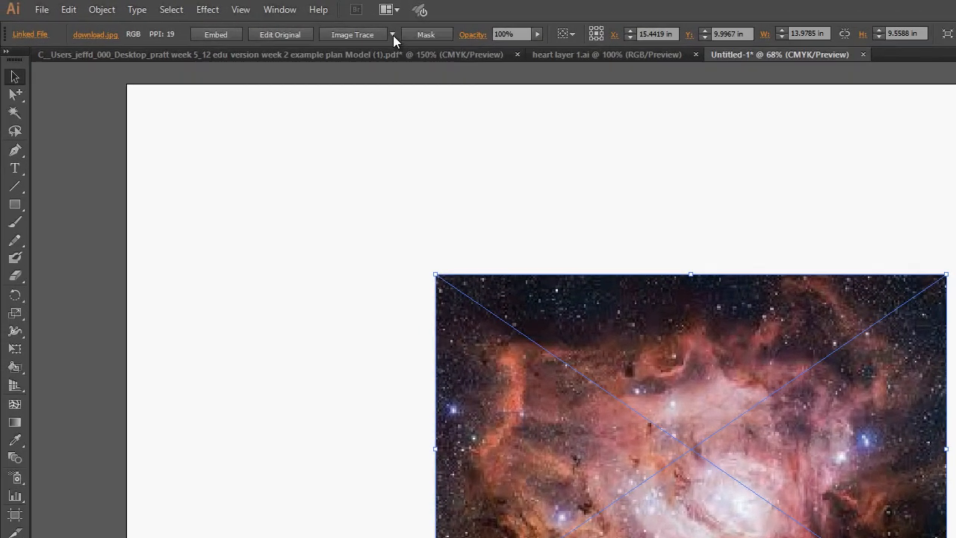
{"action": "left_click", "coordinate": [252, 24]}
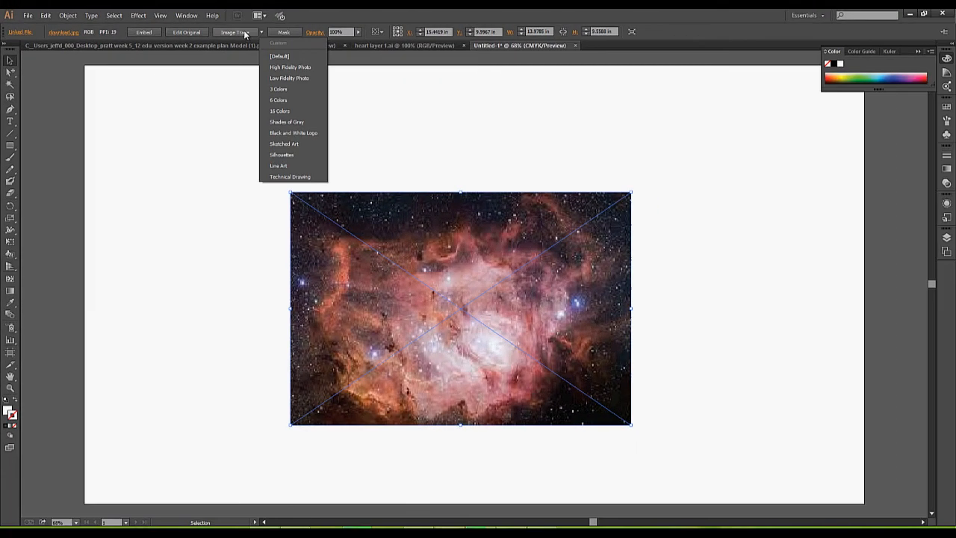
{"action": "left_click", "coordinate": [307, 35]}
{"action": "left_click", "coordinate": [243, 33]}
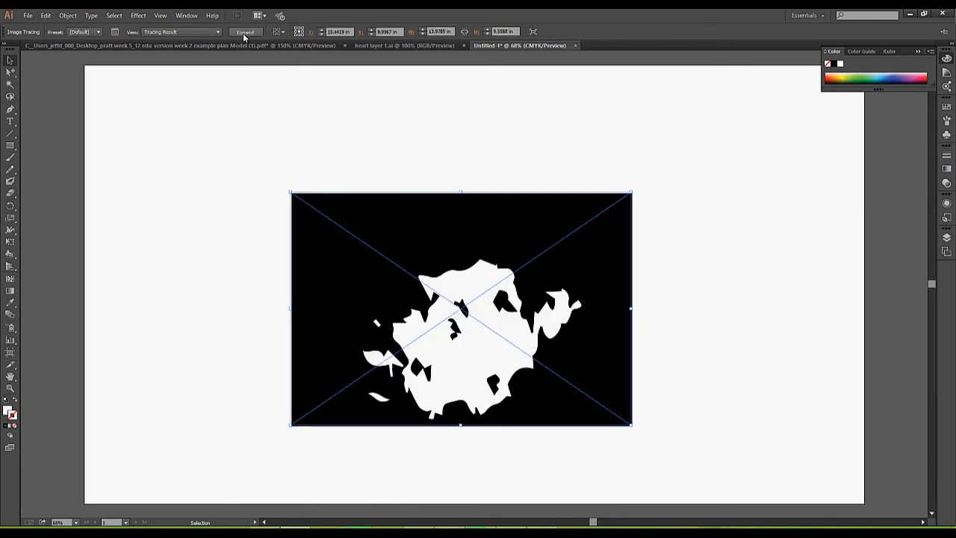
In the Image Trace panel, test Grayscale mode, revert to Black and White, and apply Shades of Gray.
{"action": "left_click", "coordinate": [115, 32]}
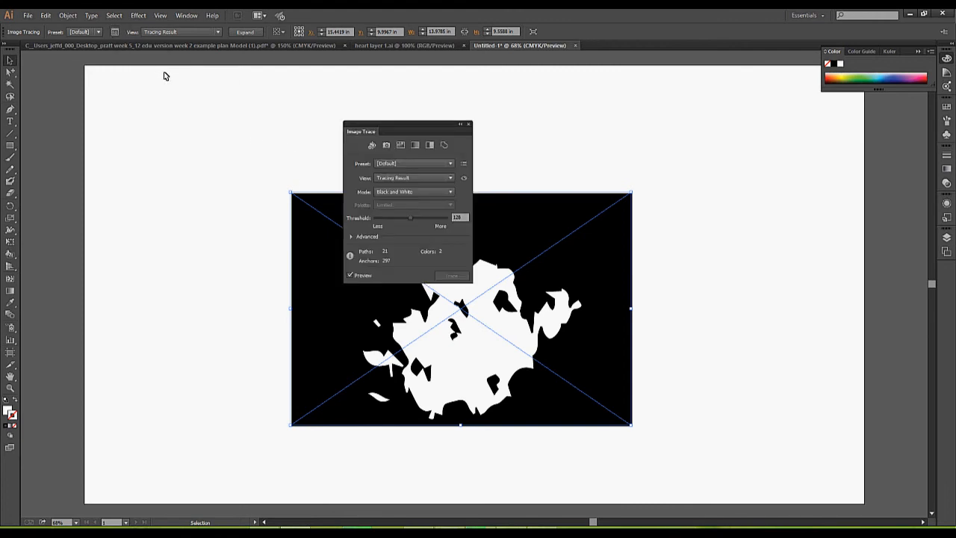
{"action": "left_click_drag", "start_coordinate": [405, 125], "coordinate": [187, 146]}
{"action": "left_click", "coordinate": [233, 210]}
{"action": "left_click", "coordinate": [207, 227]}
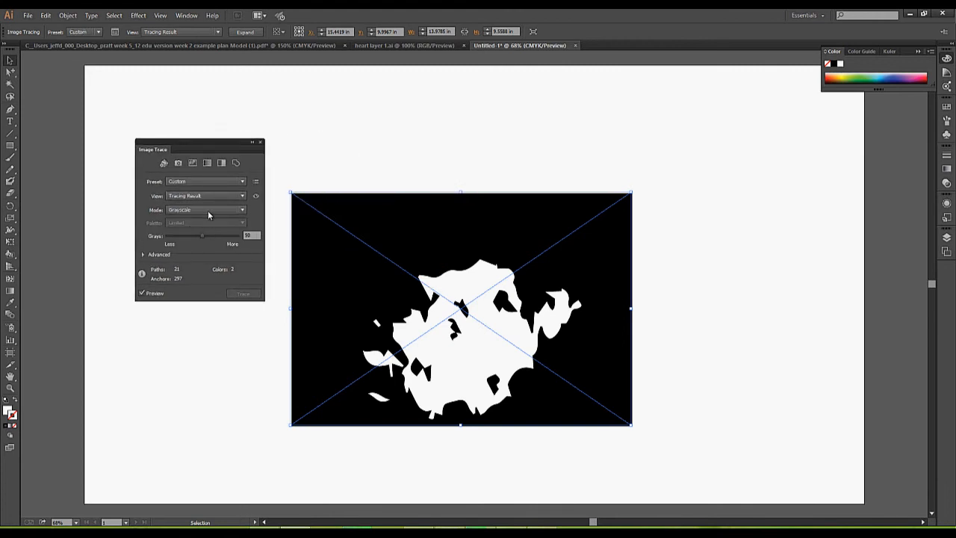
{"action": "left_click", "coordinate": [206, 212]}
{"action": "left_click", "coordinate": [198, 237]}
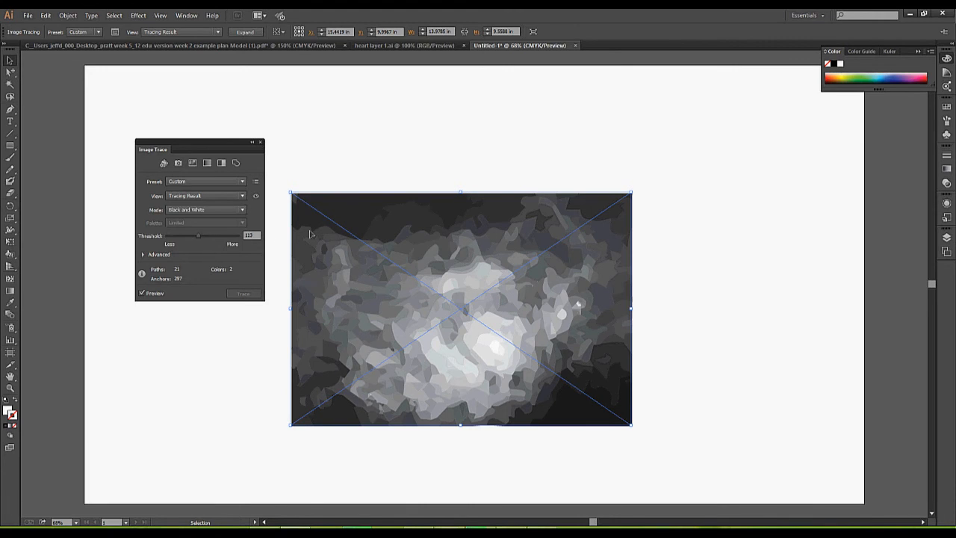
{"action": "left_click", "coordinate": [206, 196]}
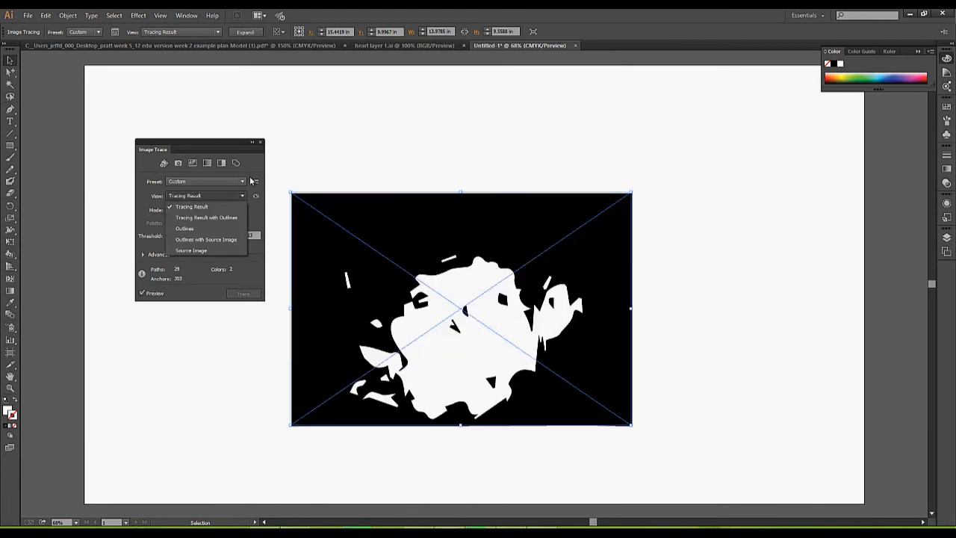
{"action": "left_click", "coordinate": [211, 181]}
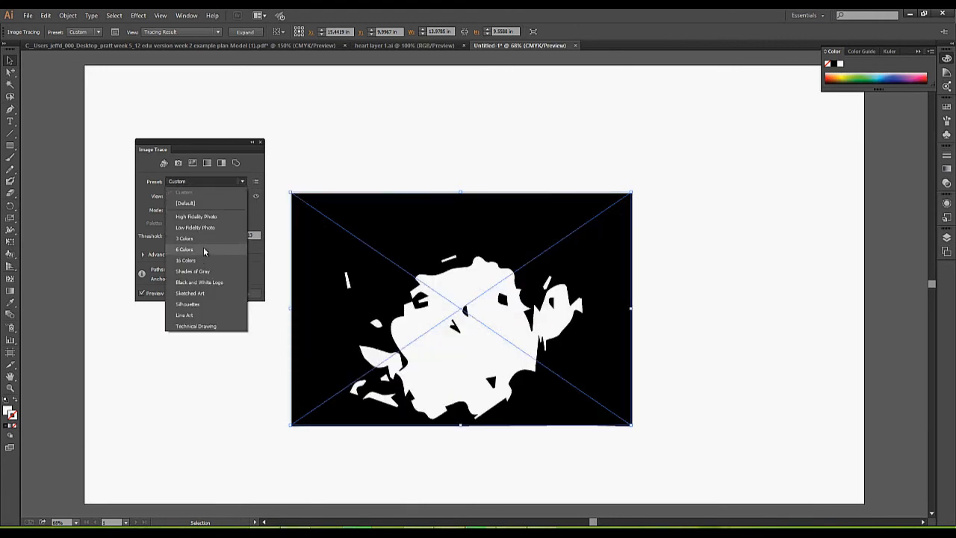
{"action": "left_click", "coordinate": [208, 271]}
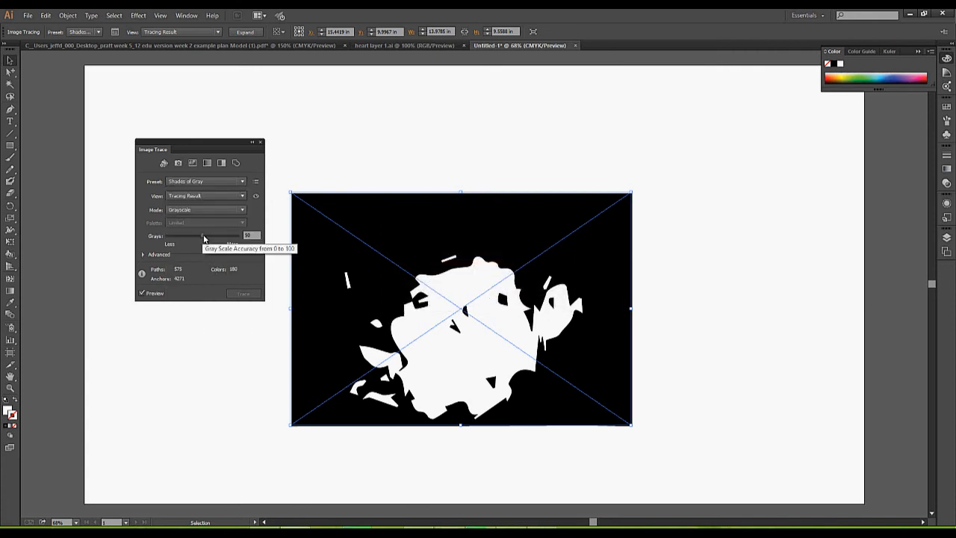
Apply the Line Art preset and adjust the Threshold, ending at 126.
{"action": "left_click", "coordinate": [213, 179]}
{"action": "left_click", "coordinate": [198, 314]}
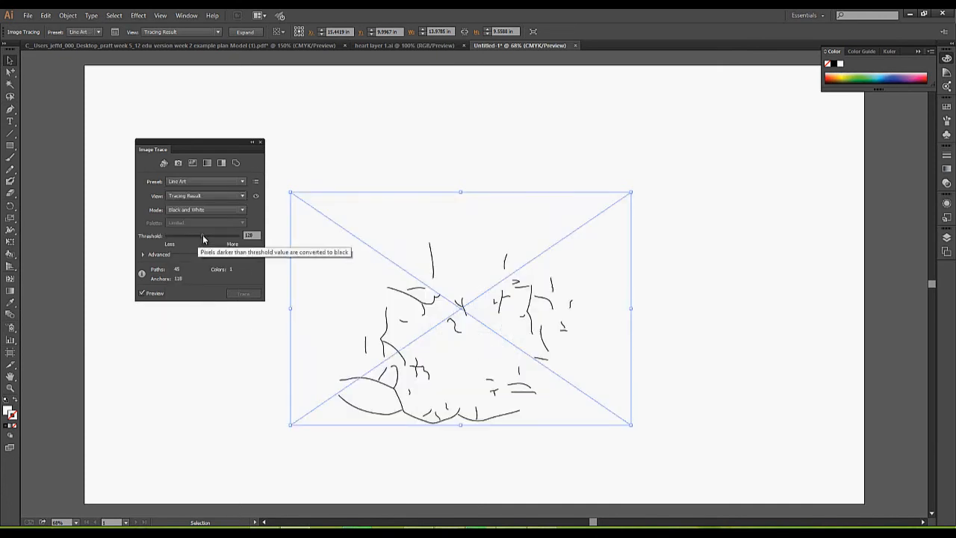
{"action": "mouse_move", "coordinate": [203, 236]}
{"action": "left_mouse_down"}
{"action": "mouse_move", "coordinate": [217, 236]}
{"action": "mouse_move", "coordinate": [172, 236]}
{"action": "left_mouse_up"}
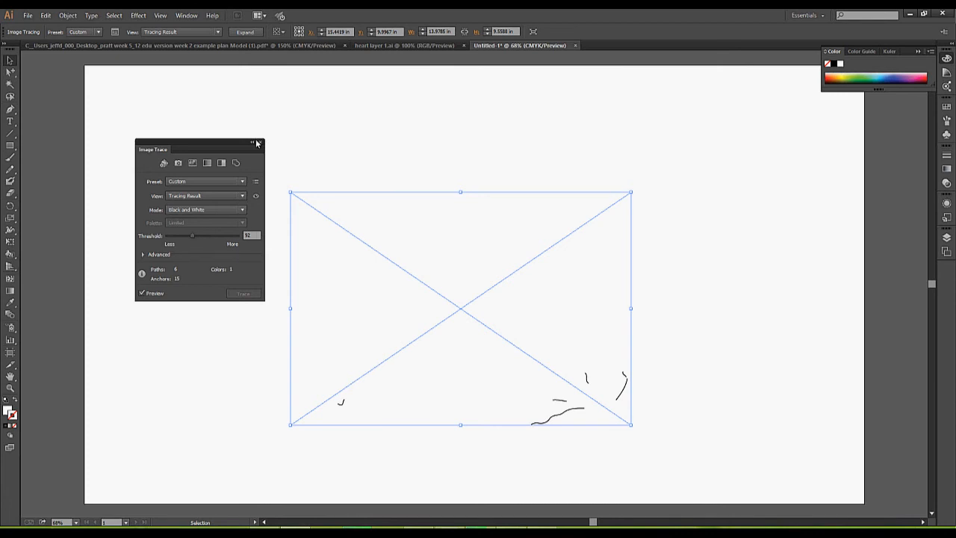
{"action": "left_click_drag", "start_coordinate": [193, 236], "coordinate": [203, 236]}
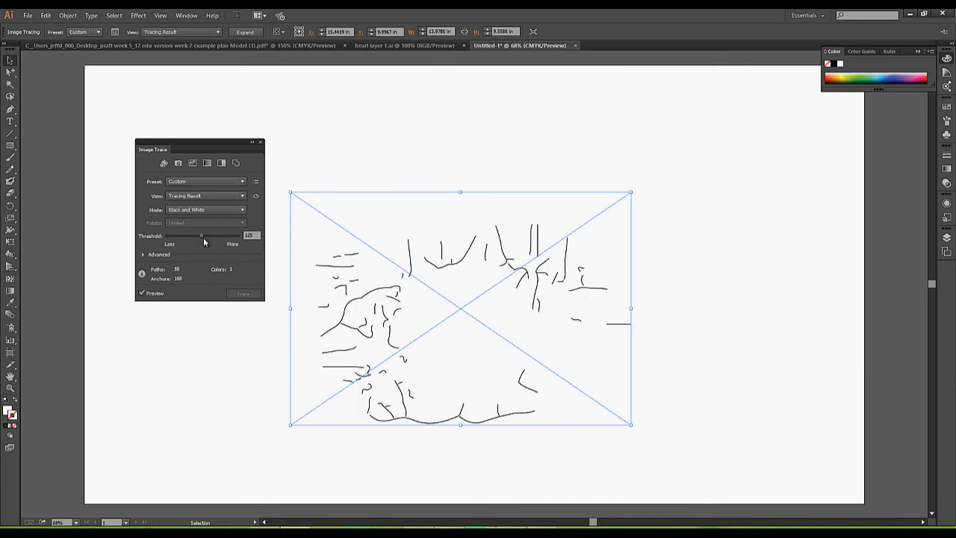
{"action": "left_click", "coordinate": [261, 142]}
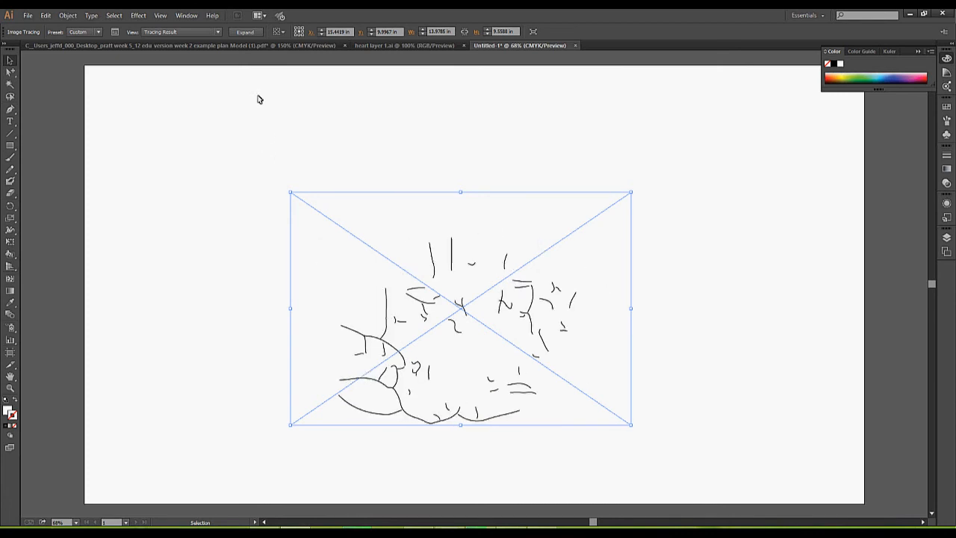
Expand the nebula line trace into separate stroke paths, check the group in isolation mode, then deselect.
{"action": "left_click", "coordinate": [250, 32]}
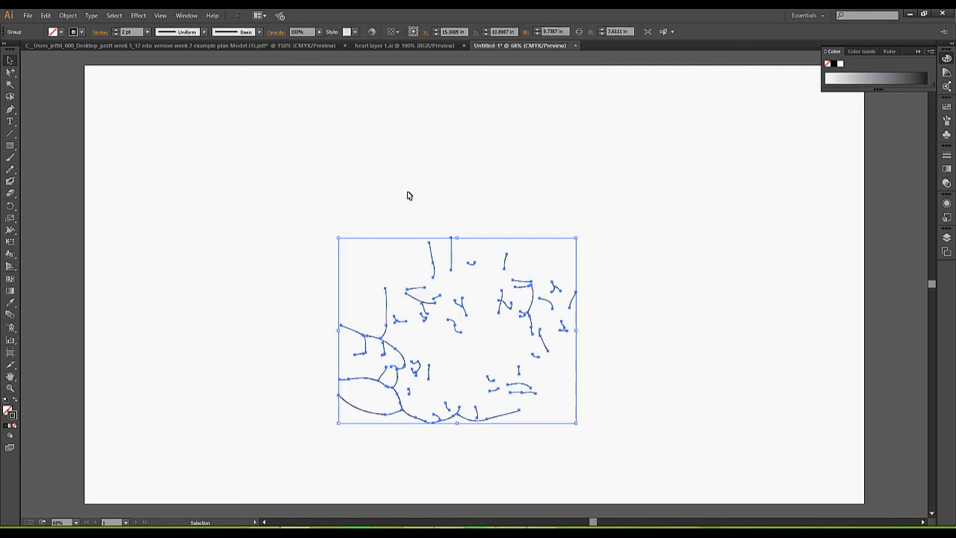
{"action": "left_click", "coordinate": [418, 213]}
{"action": "double_click", "coordinate": [432, 259]}
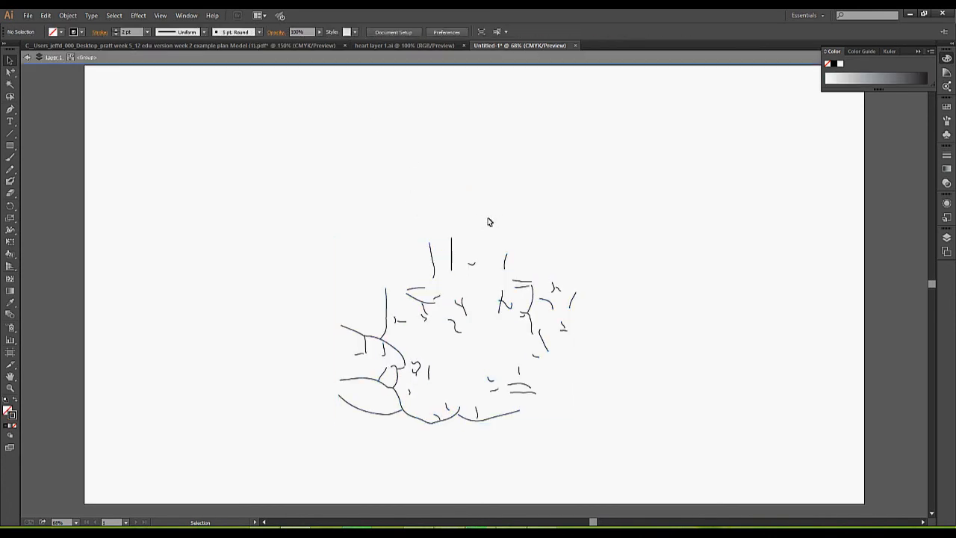
{"action": "left_click", "coordinate": [27, 56]}
{"action": "left_click", "coordinate": [450, 250]}
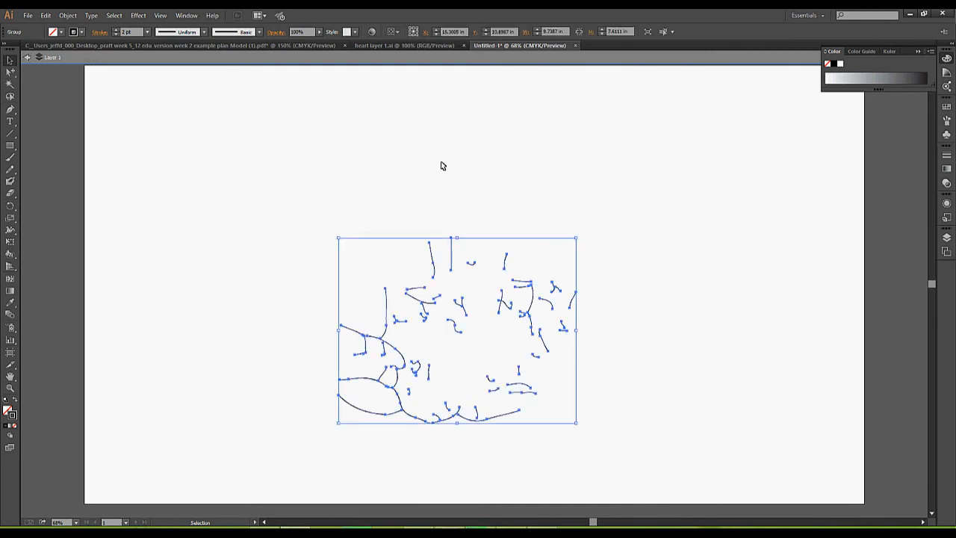
{"action": "left_click", "coordinate": [479, 170]}
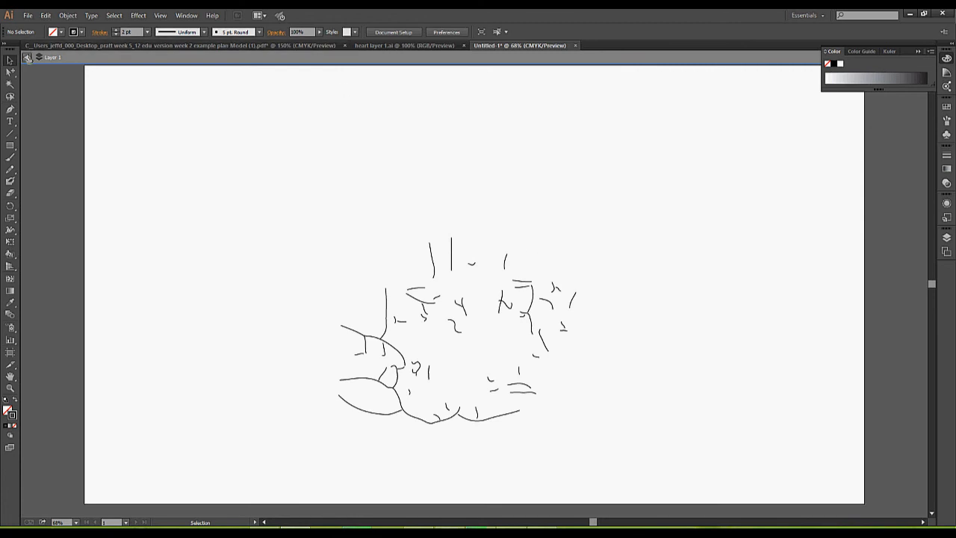
{"action": "left_click", "coordinate": [33, 53]}
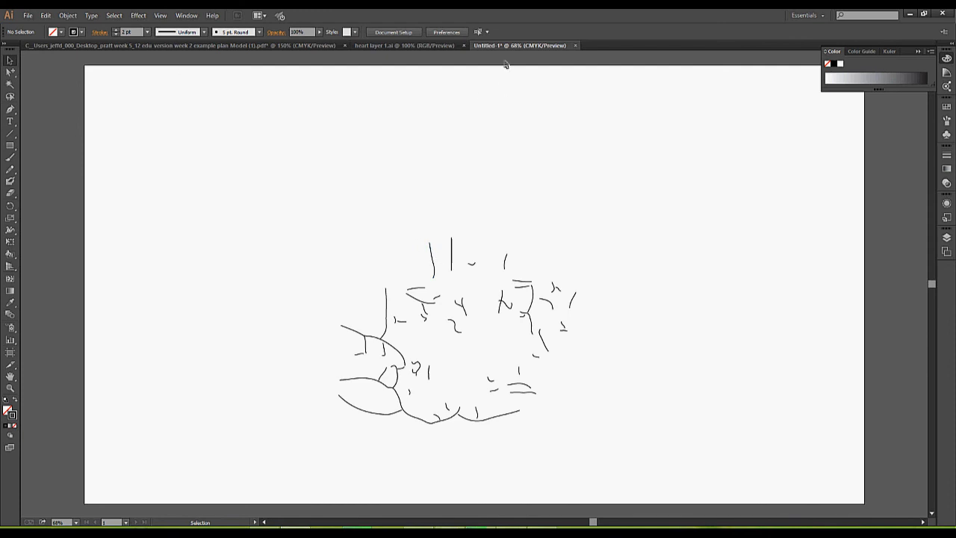
Discard changes and close Untitled-1, then bring IMG_1202 forward in Photo Viewer.
{"action": "left_click", "coordinate": [575, 46]}
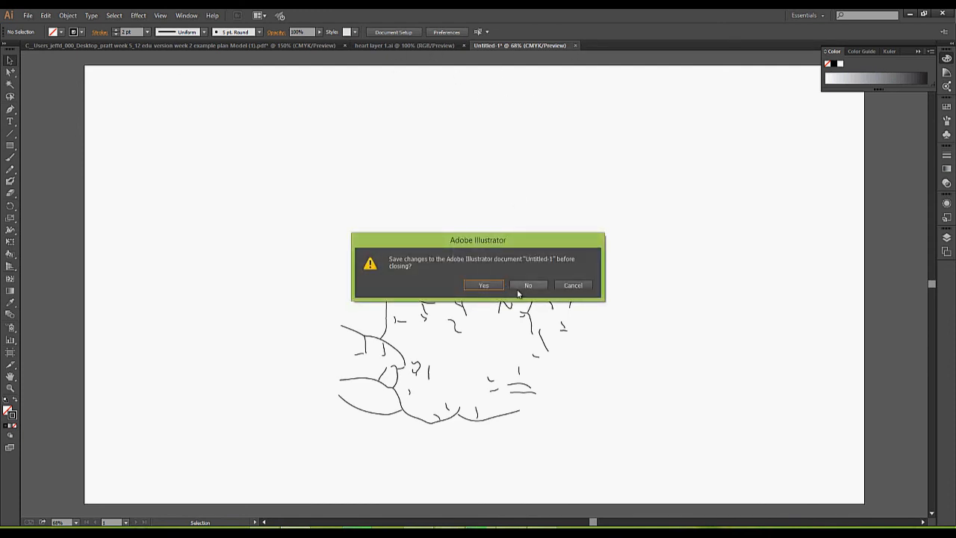
{"action": "left_click", "coordinate": [525, 286]}
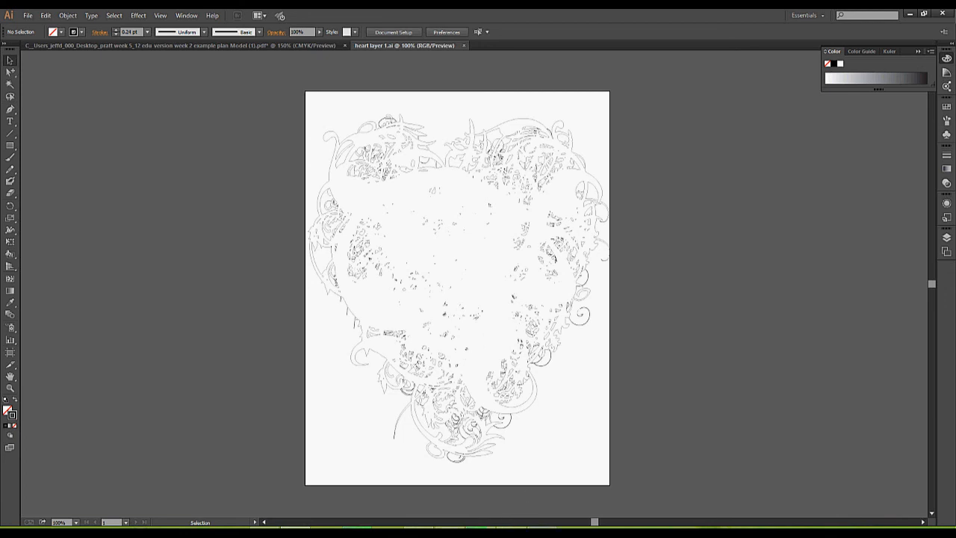
{"action": "mouse_move", "coordinate": [541, 531]}
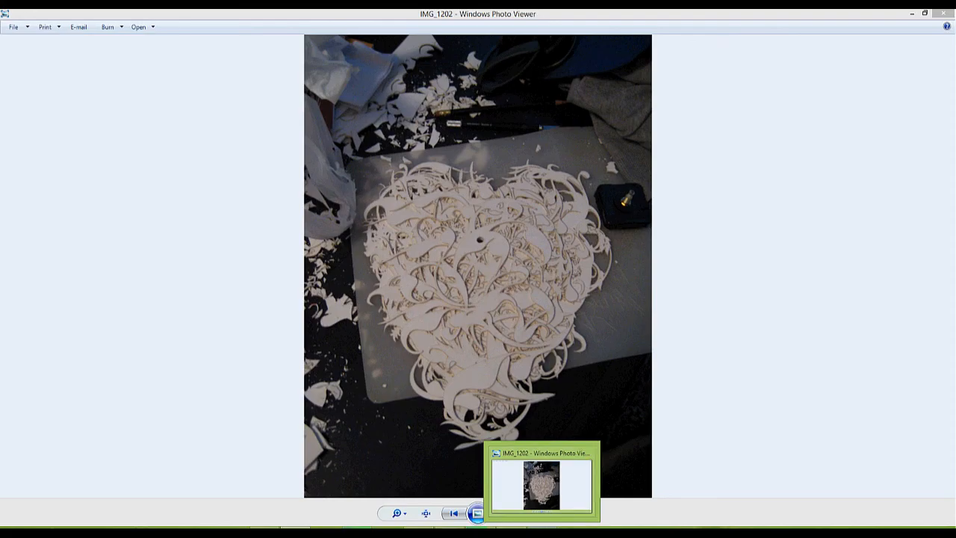
{"action": "left_click", "coordinate": [542, 485]}
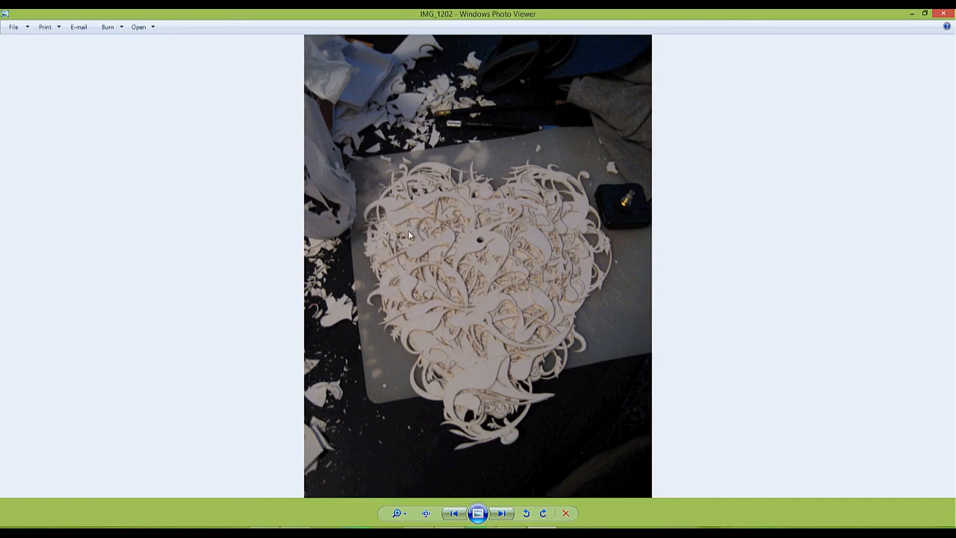